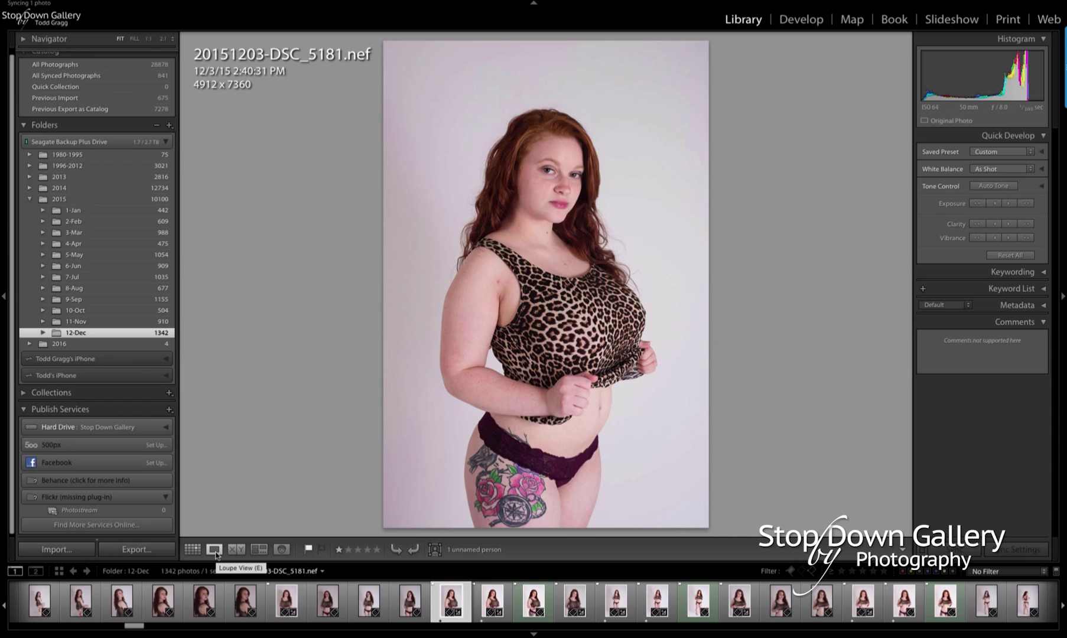
# Compare the edited 20151203-DSC_5181-Edit-Edit.tif with the original, then show the original 20151203-DSC_5181.nef
pyautogui.click(542, 601)
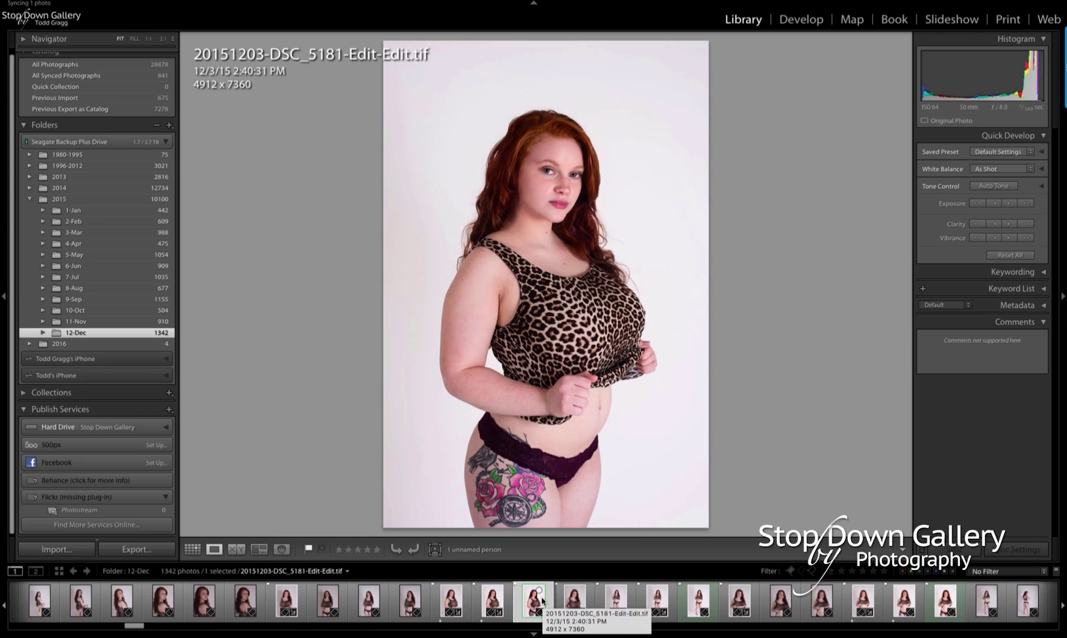
pyautogui.click(452, 601)
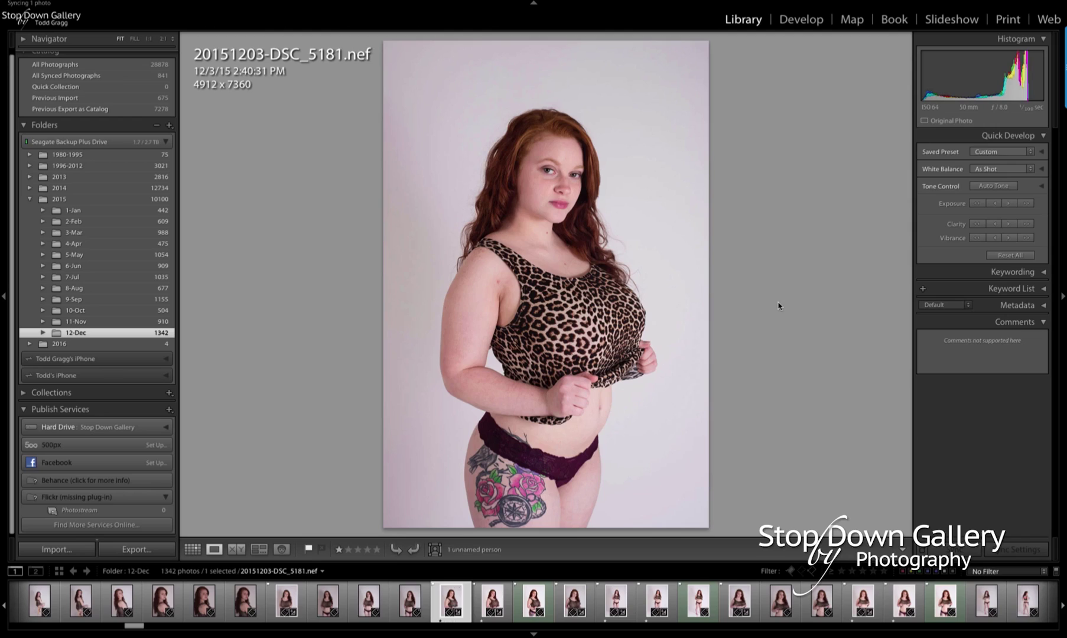
# Send the raw 20151203-DSC_5181.nef to Adobe Photoshop CC 2015 for editing
pyautogui.rightClick(666, 201)
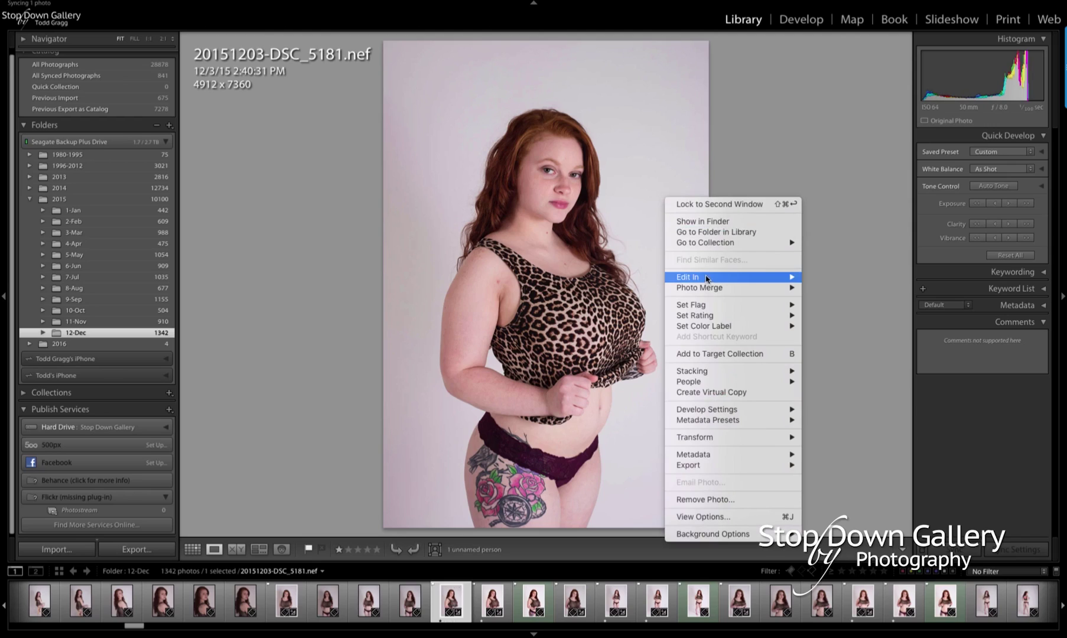
pyautogui.moveTo(713, 279)
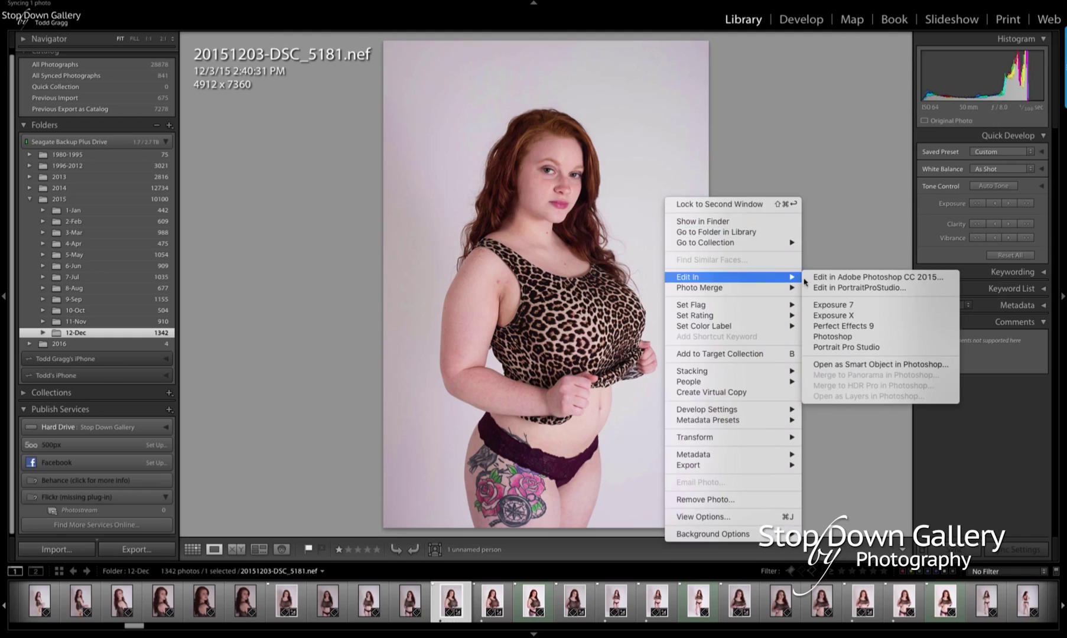
pyautogui.click(826, 278)
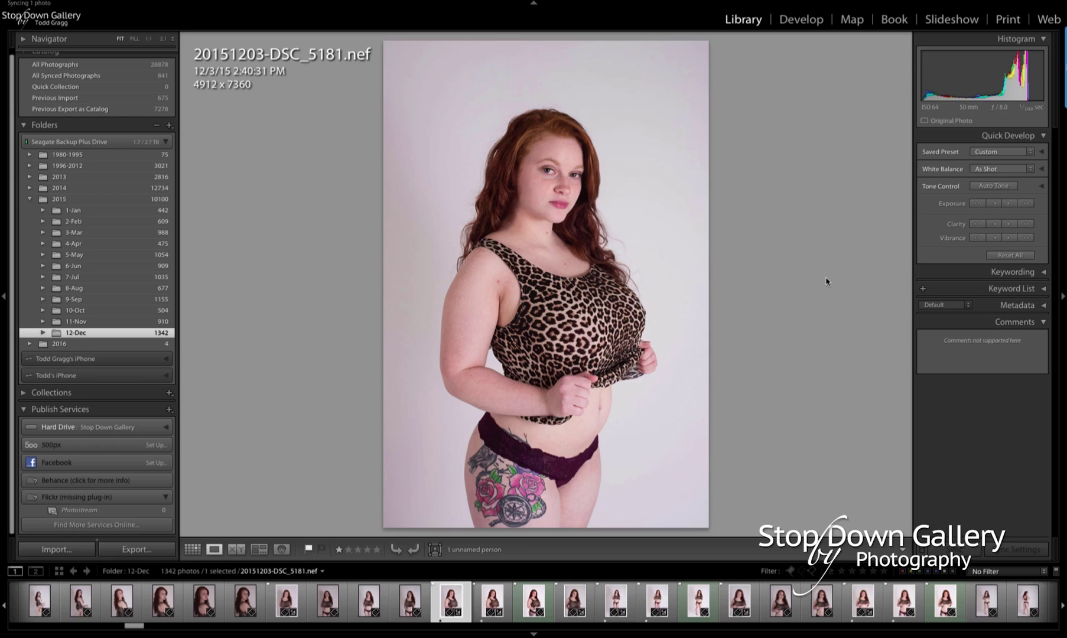
pyautogui.press('super+e')
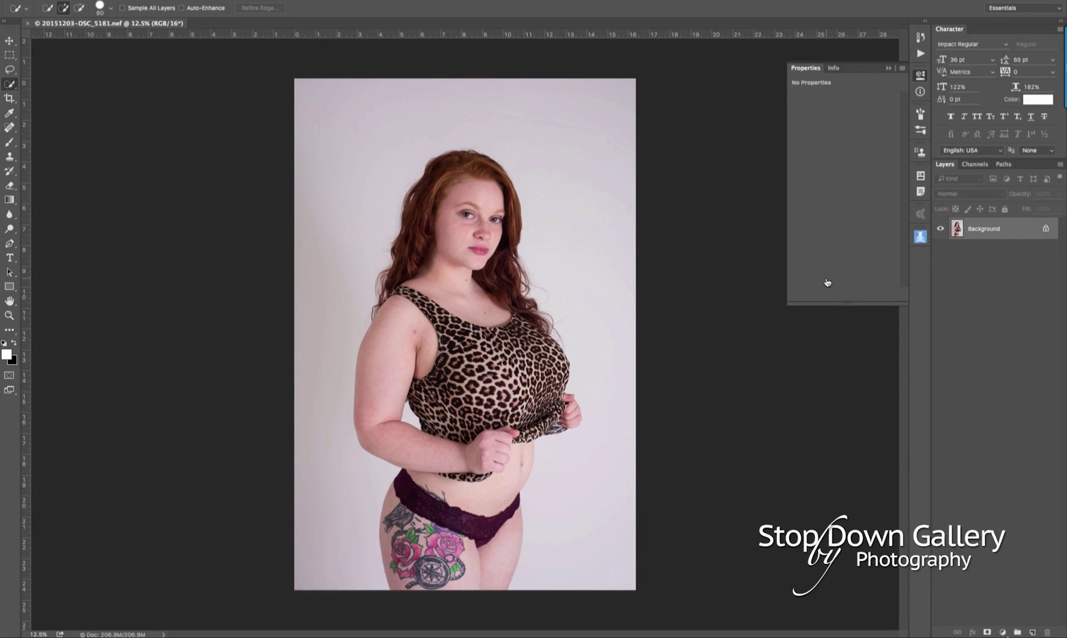
# Switch to the Quick Selection Tool and set its brush size to 250
pyautogui.click(15, 89)
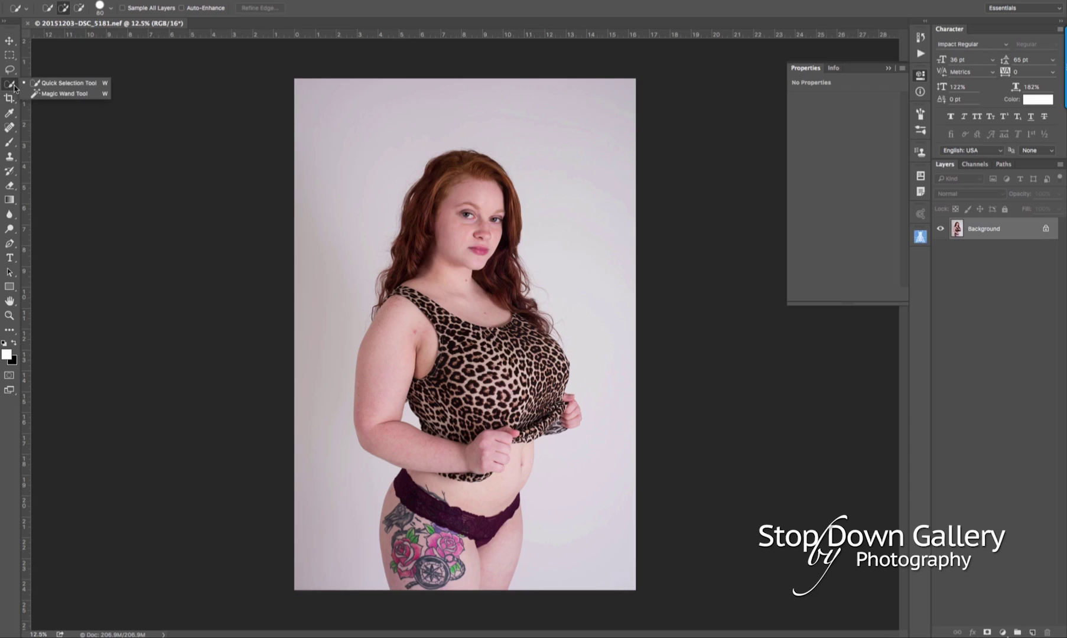
pyautogui.click(65, 86)
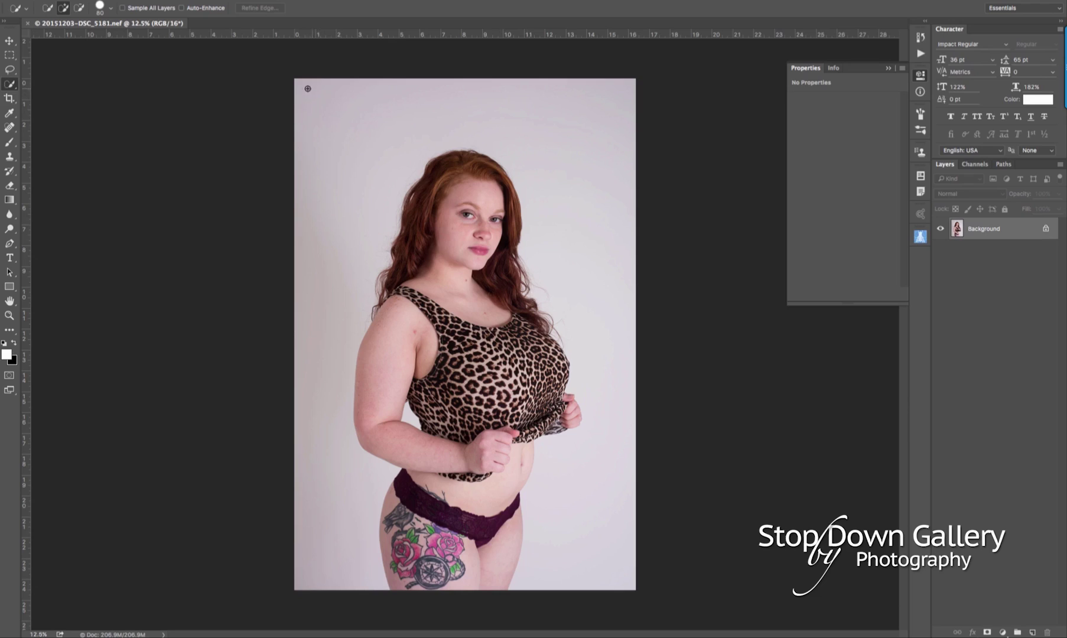
pyautogui.press(']')
pyautogui.press(']')
pyautogui.press(']')
pyautogui.press(']')
pyautogui.press(']')
pyautogui.press(']')
pyautogui.press(']')
pyautogui.press('[')
pyautogui.press('[')
pyautogui.press('[')
pyautogui.press('[')
pyautogui.press(']')
pyautogui.press(']')
# Brush over the top-left, top and right-side backdrop to select it
pyautogui.moveTo(312, 93)
pyautogui.mouseDown()
pyautogui.moveTo(383, 198)
pyautogui.moveTo(389, 231)
pyautogui.moveTo(320, 421)
pyautogui.moveTo(325, 479)
pyautogui.moveTo(355, 571)
pyautogui.mouseUp()
pyautogui.moveTo(421, 119)
pyautogui.mouseDown()
pyautogui.moveTo(510, 136)
pyautogui.moveTo(512, 154)
pyautogui.moveTo(541, 180)
pyautogui.mouseUp()
pyautogui.moveTo(593, 329)
pyautogui.mouseDown()
pyautogui.moveTo(595, 454)
pyautogui.moveTo(567, 492)
pyautogui.moveTo(596, 367)
pyautogui.moveTo(560, 263)
pyautogui.mouseUp()
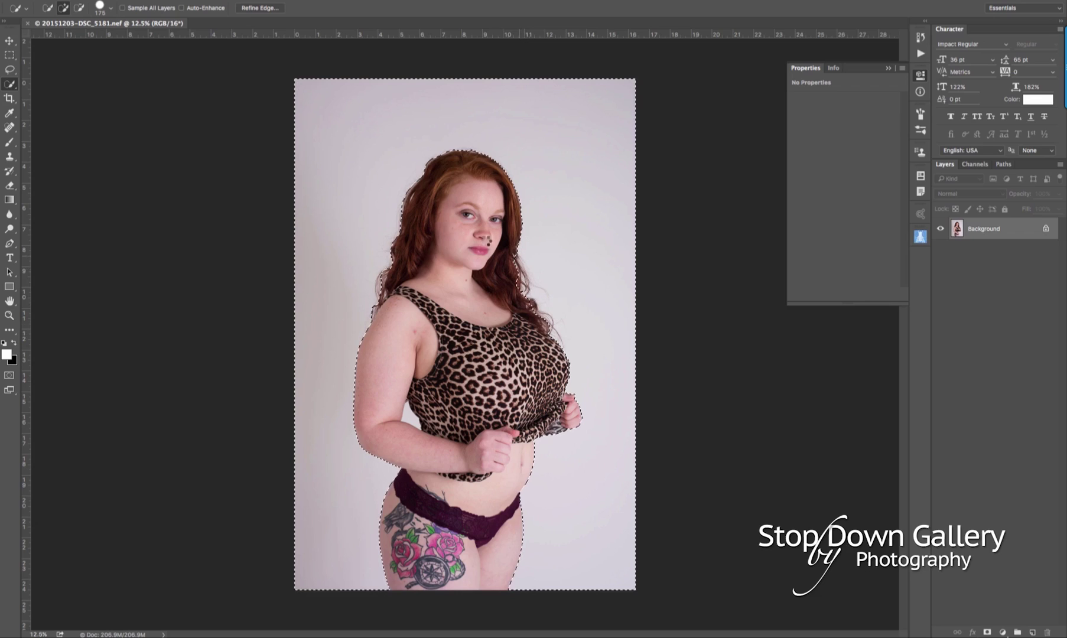
# Add the missed backdrop beside the left hair edge and remaining gaps to the selection
pyautogui.click(378, 260)
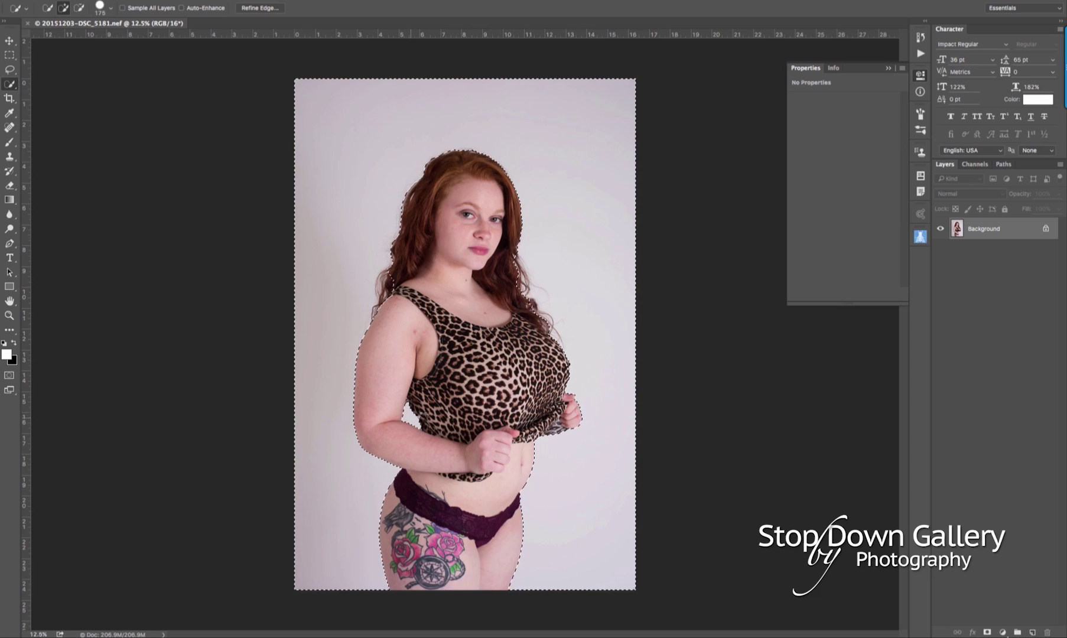
pyautogui.click(442, 418)
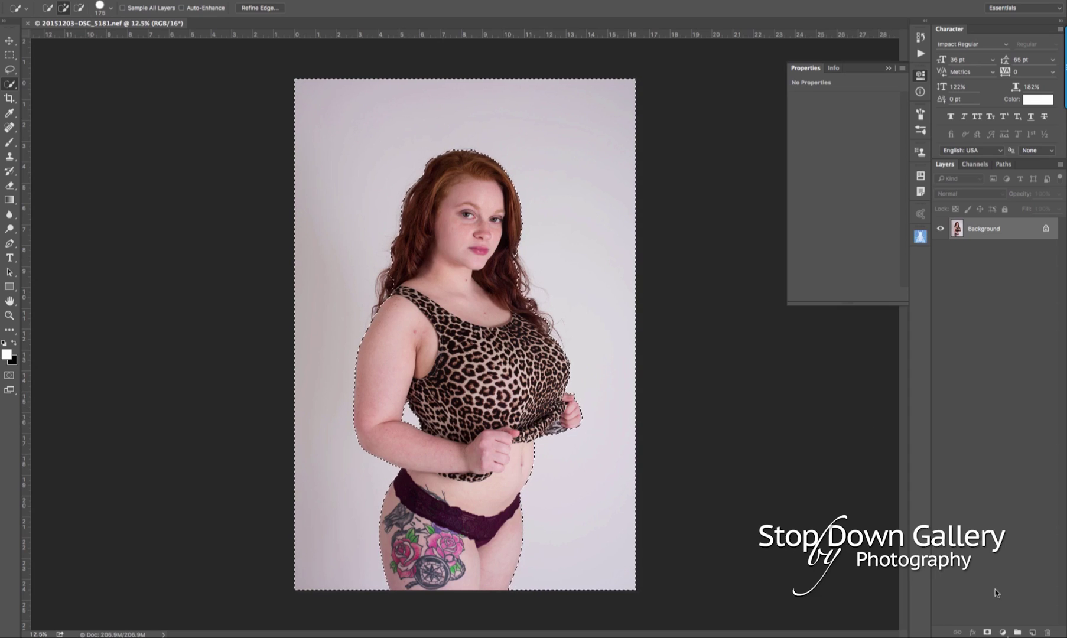
pyautogui.click(1003, 632)
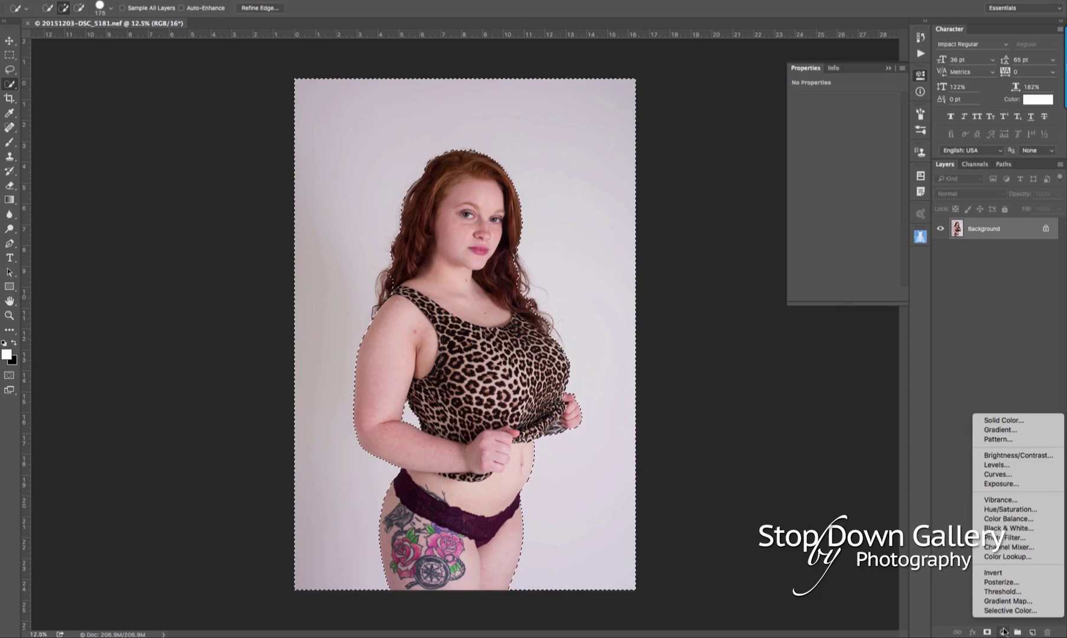
# Add a Curves adjustment masked to the backdrop, settling its curve point at 121→148
pyautogui.click(999, 474)
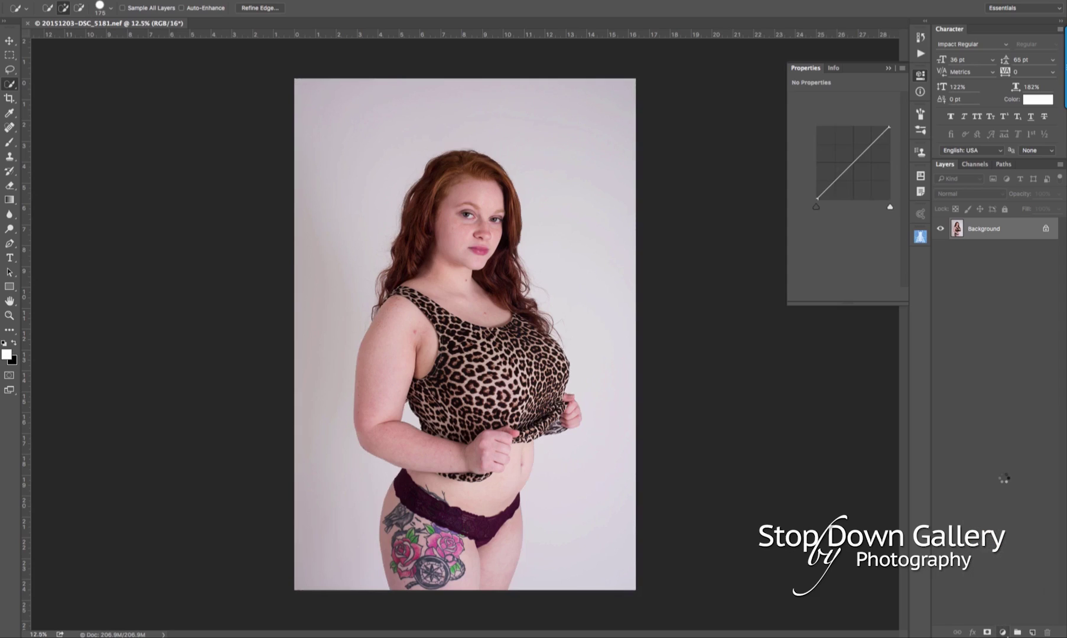
pyautogui.click(852, 162)
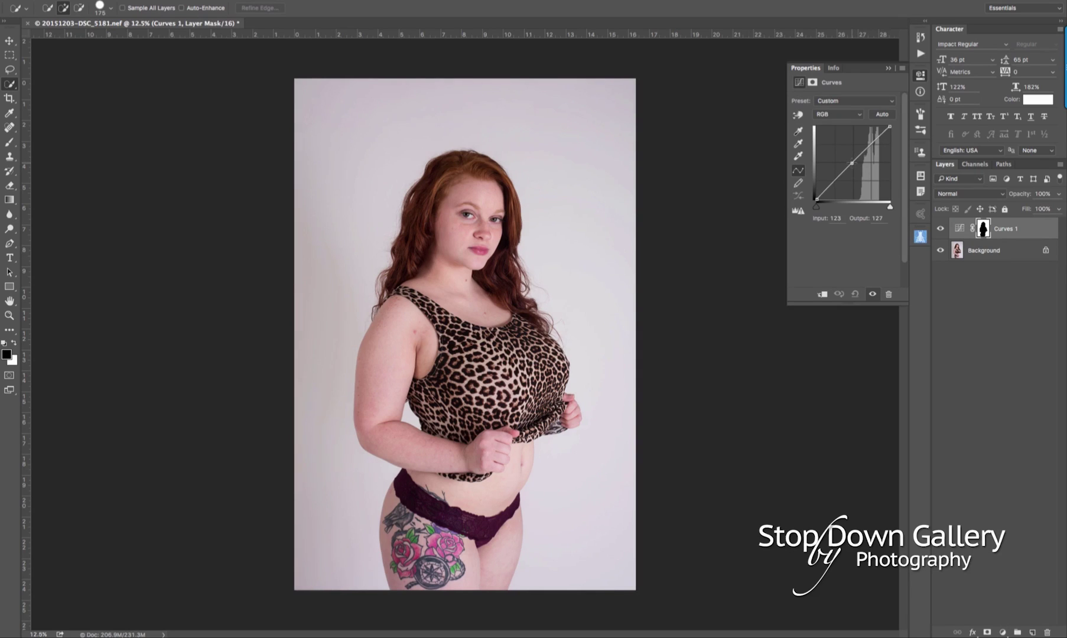
pyautogui.moveTo(851, 163); pyautogui.dragTo(848, 156)
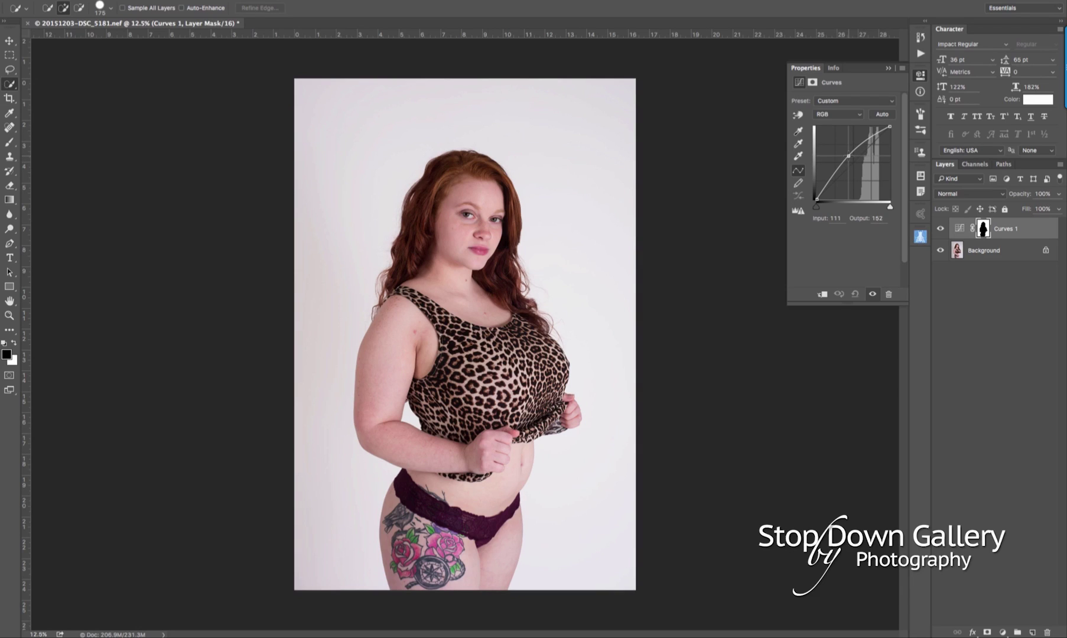
pyautogui.moveTo(849, 155); pyautogui.dragTo(848, 156)
pyautogui.moveTo(848, 155); pyautogui.dragTo(832, 137)
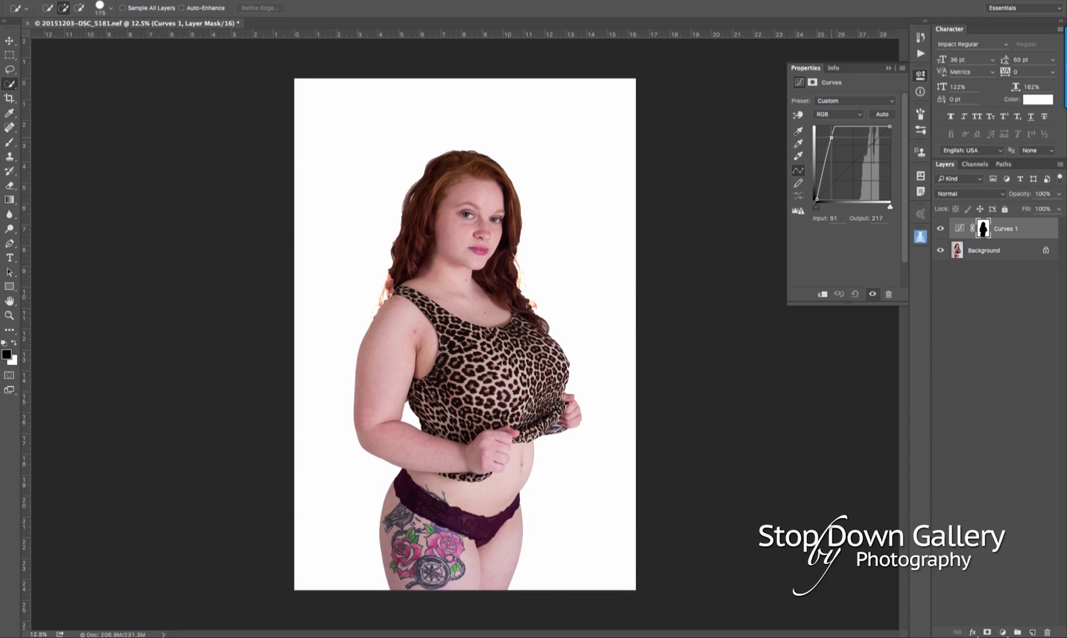
pyautogui.moveTo(832, 137); pyautogui.dragTo(849, 156)
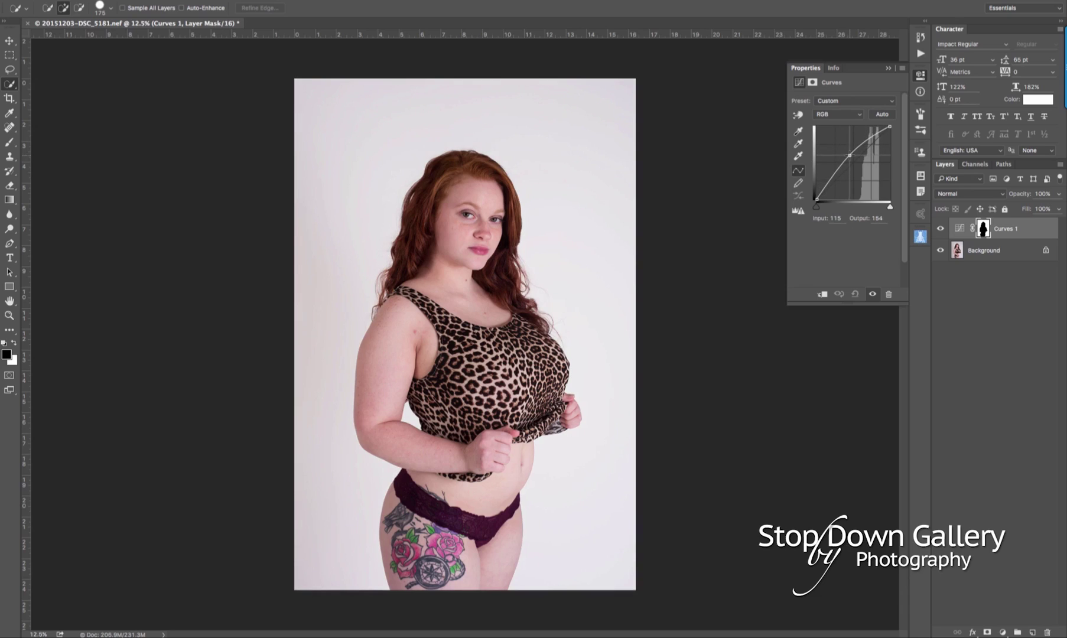
pyautogui.moveTo(850, 155)
pyautogui.mouseDown()
pyautogui.moveTo(876, 184)
pyautogui.moveTo(850, 157)
pyautogui.mouseUp()
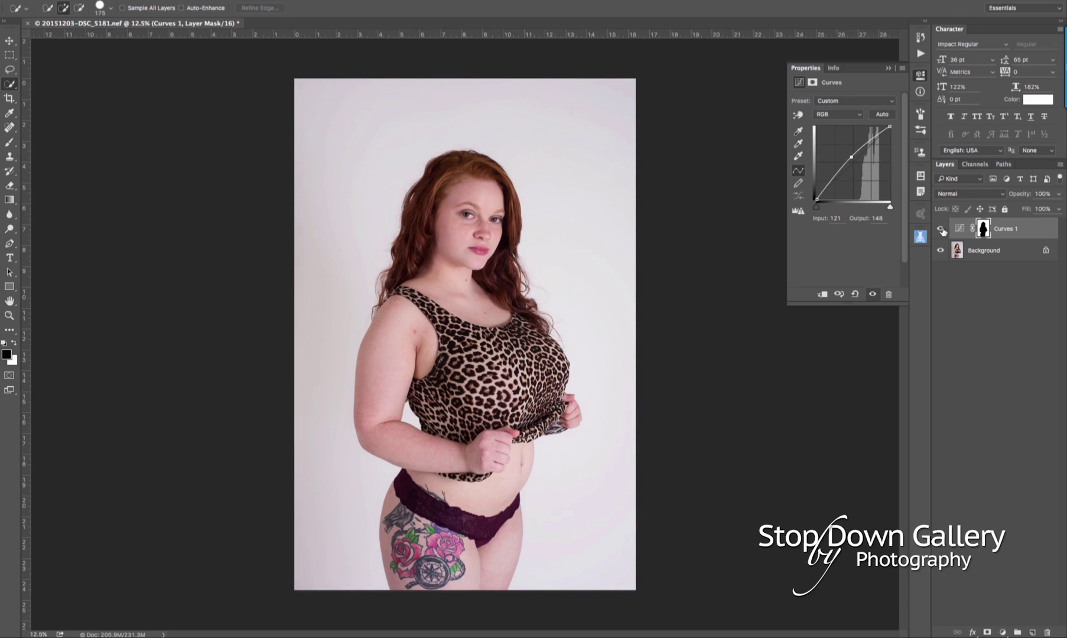
pyautogui.click(941, 229)
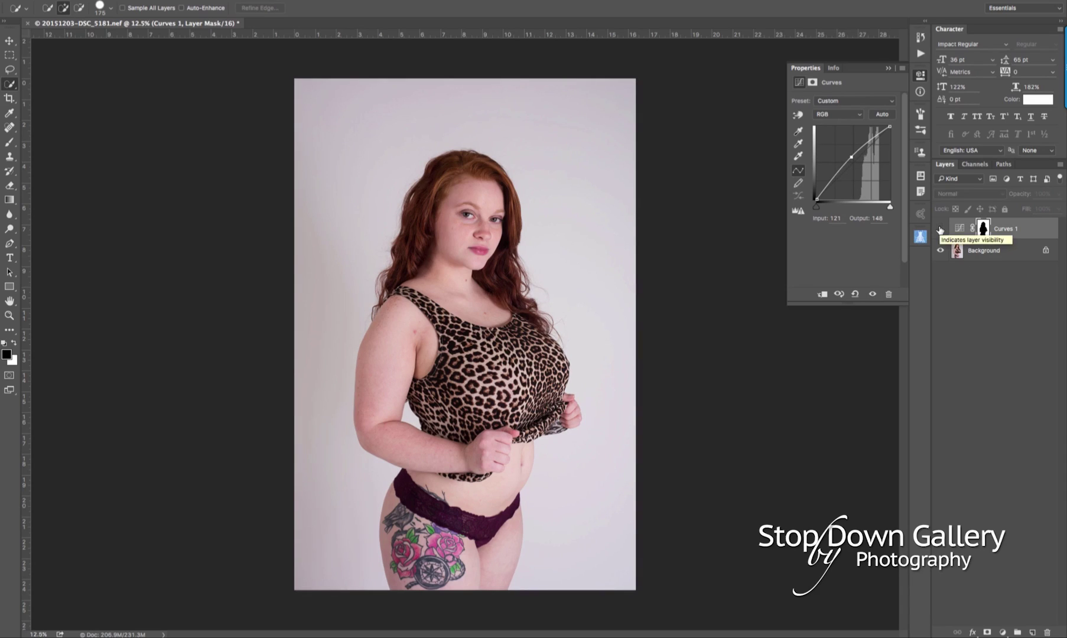
pyautogui.click(940, 229)
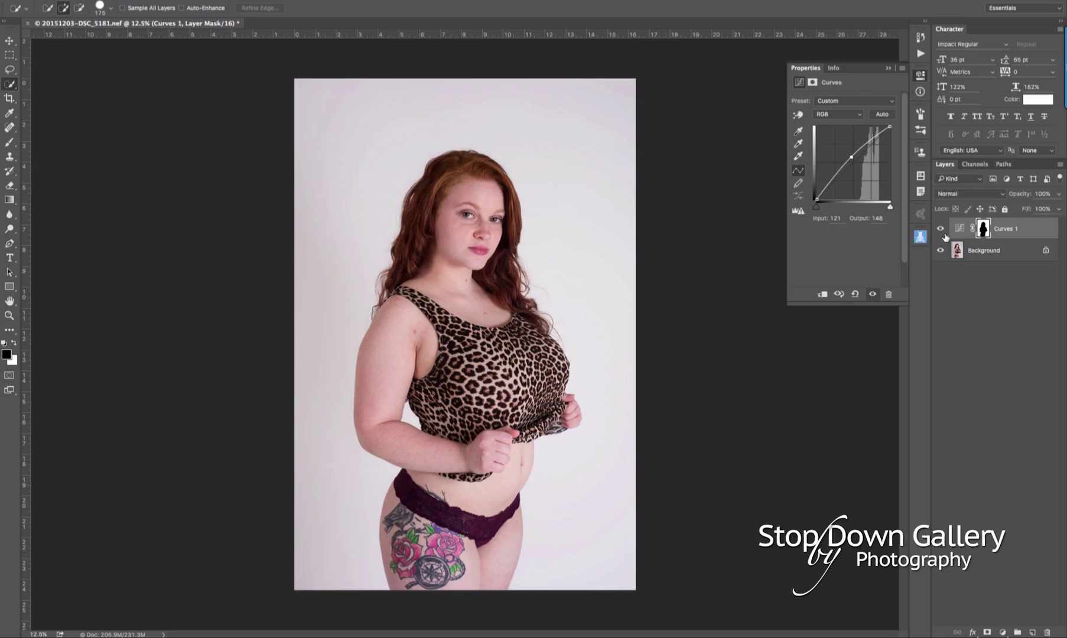